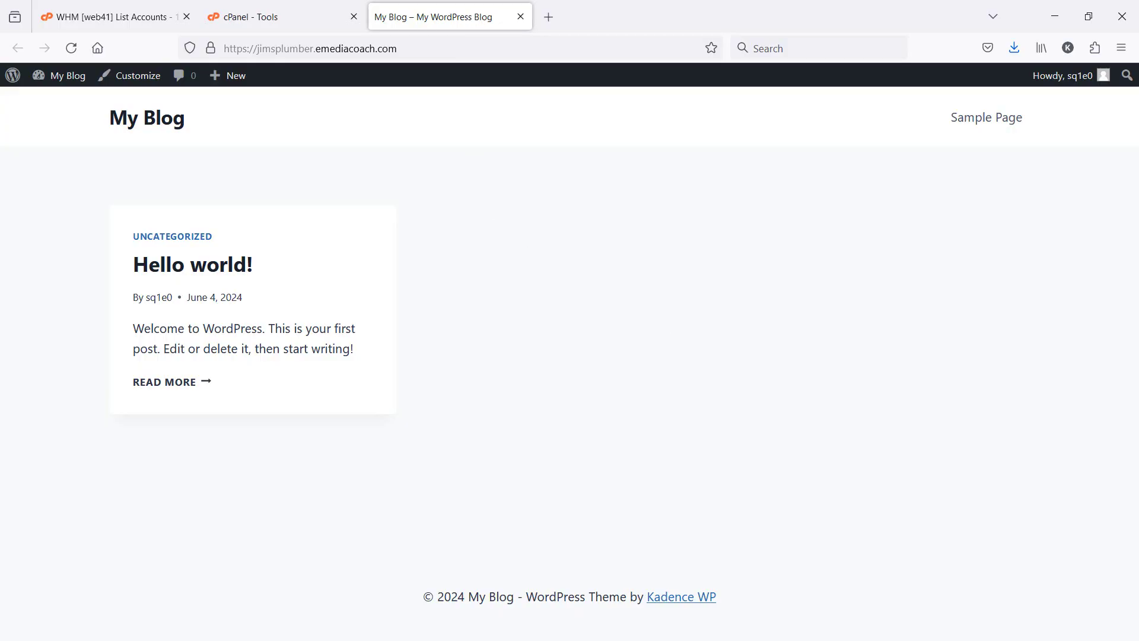
- Bring up the Notepad note listing option A (cPanel uninstall/reinstall) and option B (reset plugin)
key(alt+Tab)
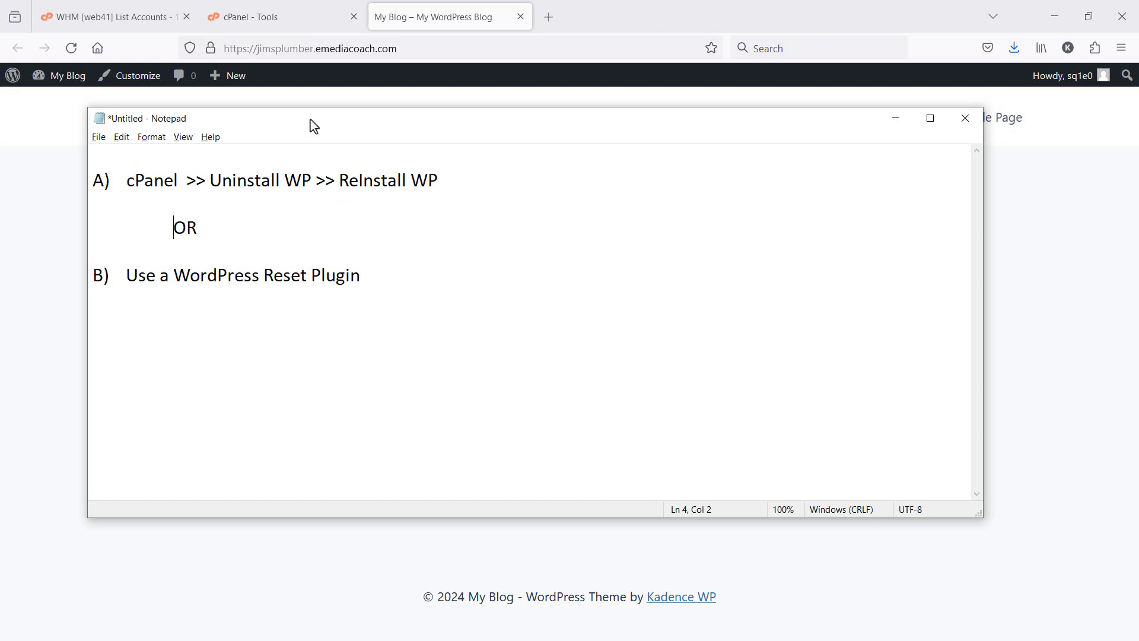
- Open the Softaculous WordPress Manager from the cPanel Software section
click(255, 17)
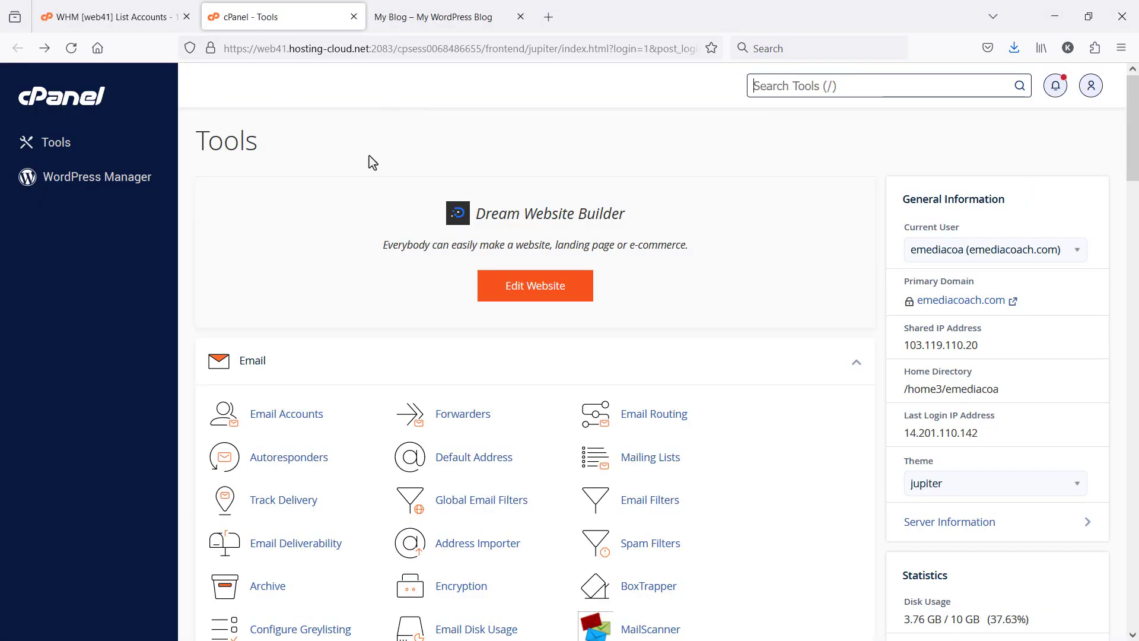
scroll(368, 158, down, 9)
scroll(362, 186, down, 15)
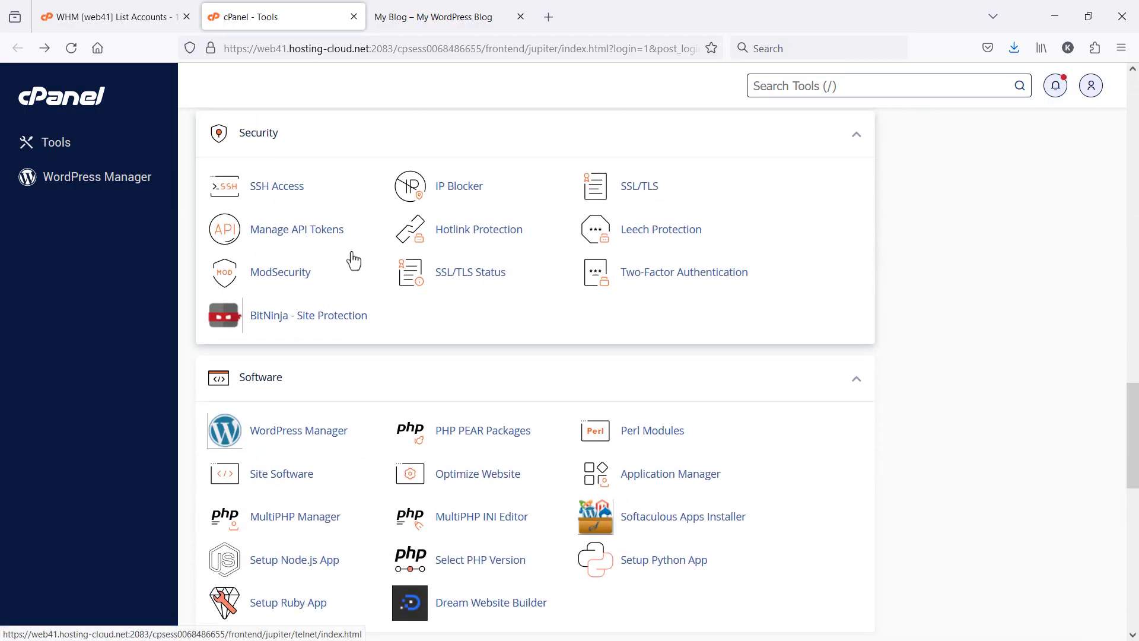
click(296, 442)
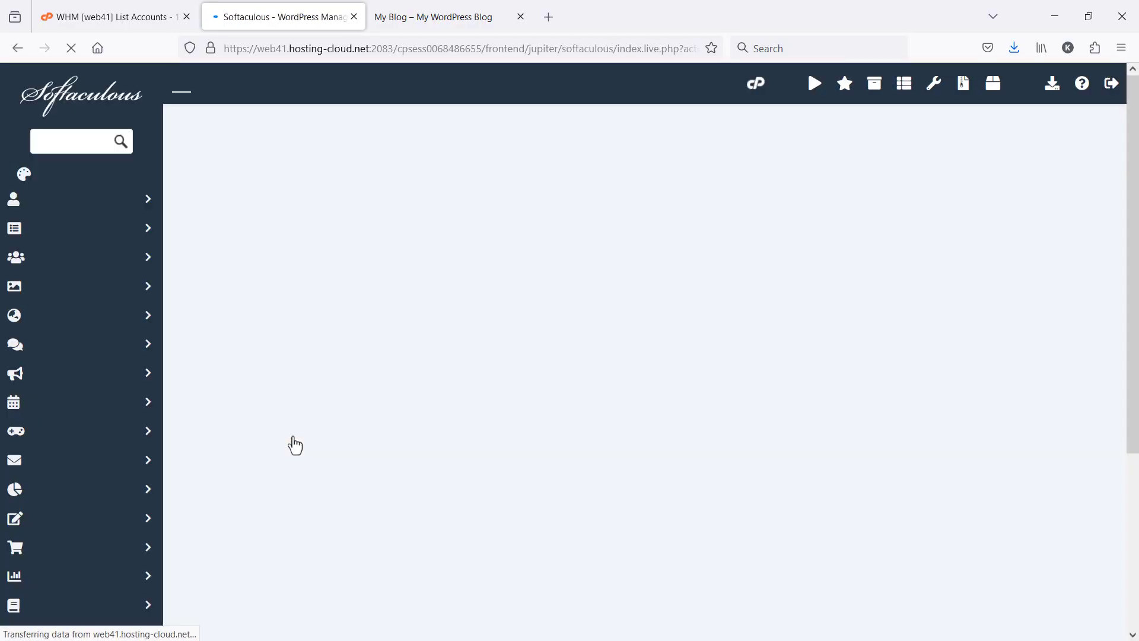
scroll(331, 427, down, 3)
scroll(330, 426, down, 2)
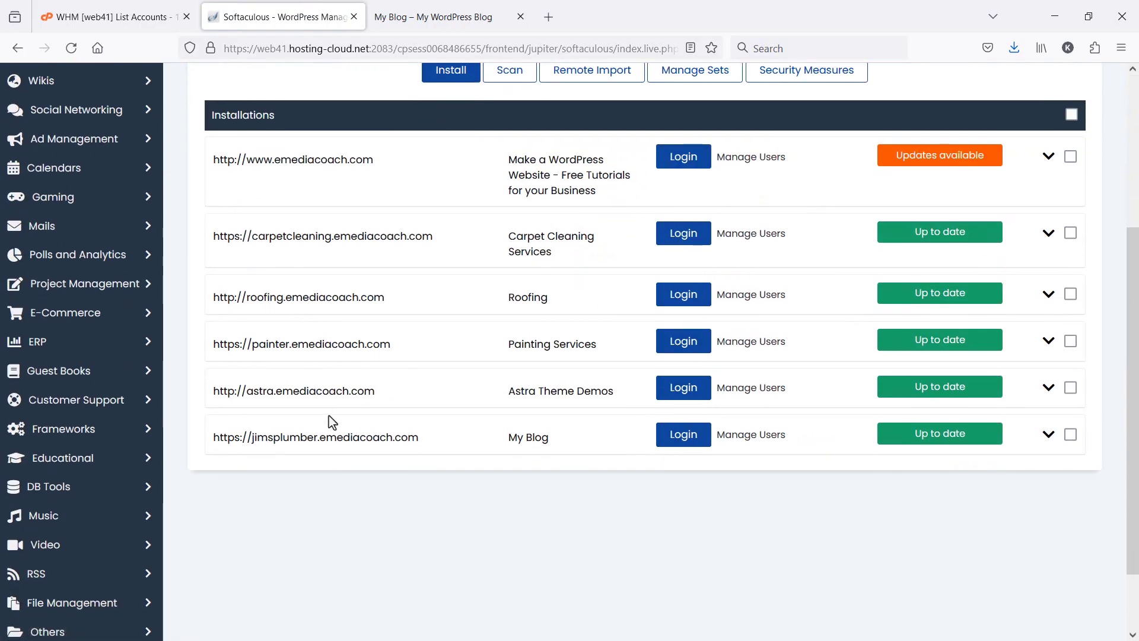
- Expand the jimsplumber.emediacoach.com installation's details and review them down to Uninstall
click(1046, 438)
scroll(1021, 443, down, 3)
scroll(1020, 443, down, 4)
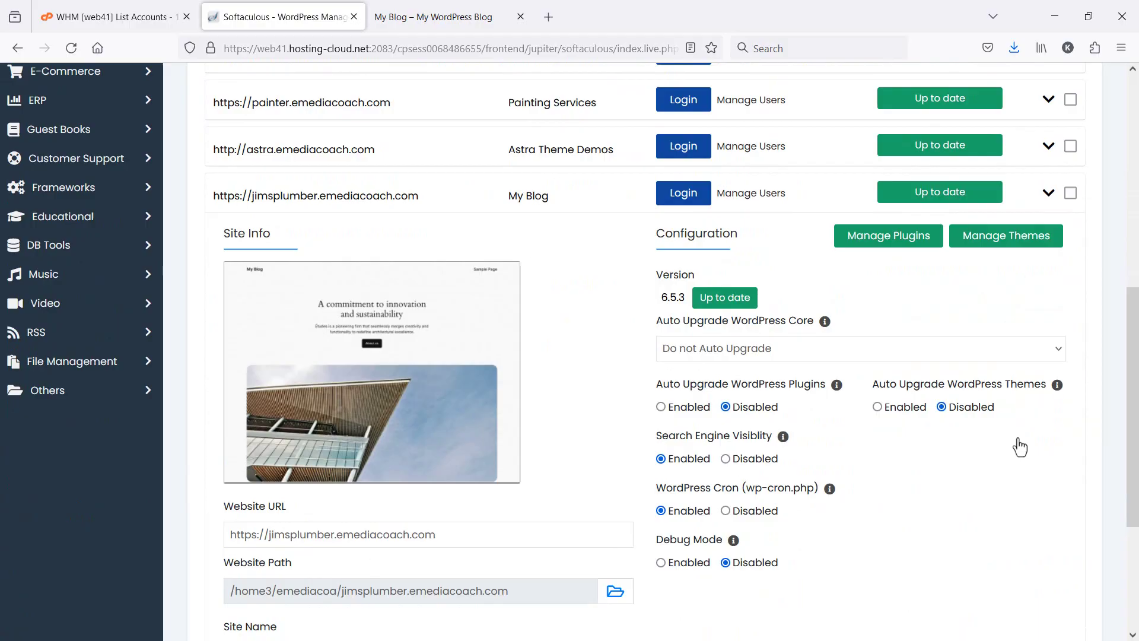
scroll(1022, 444, down, 2)
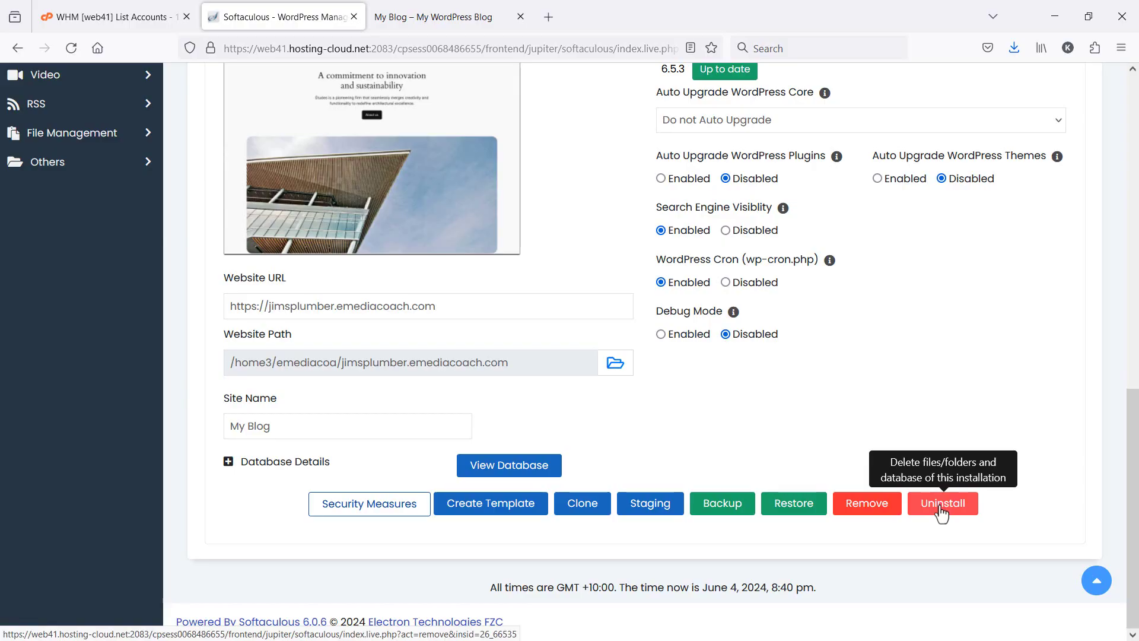
scroll(941, 513, up, 10)
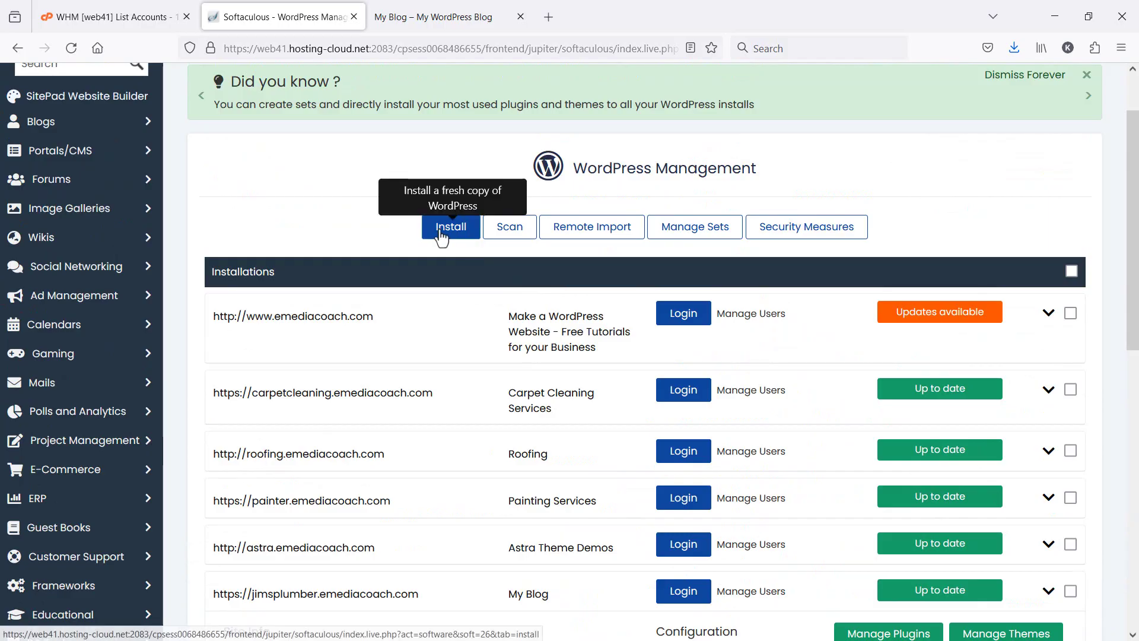
- Start a new WordPress install on jimsplumber.emediacoach.com, then return to the Notepad note
click(440, 233)
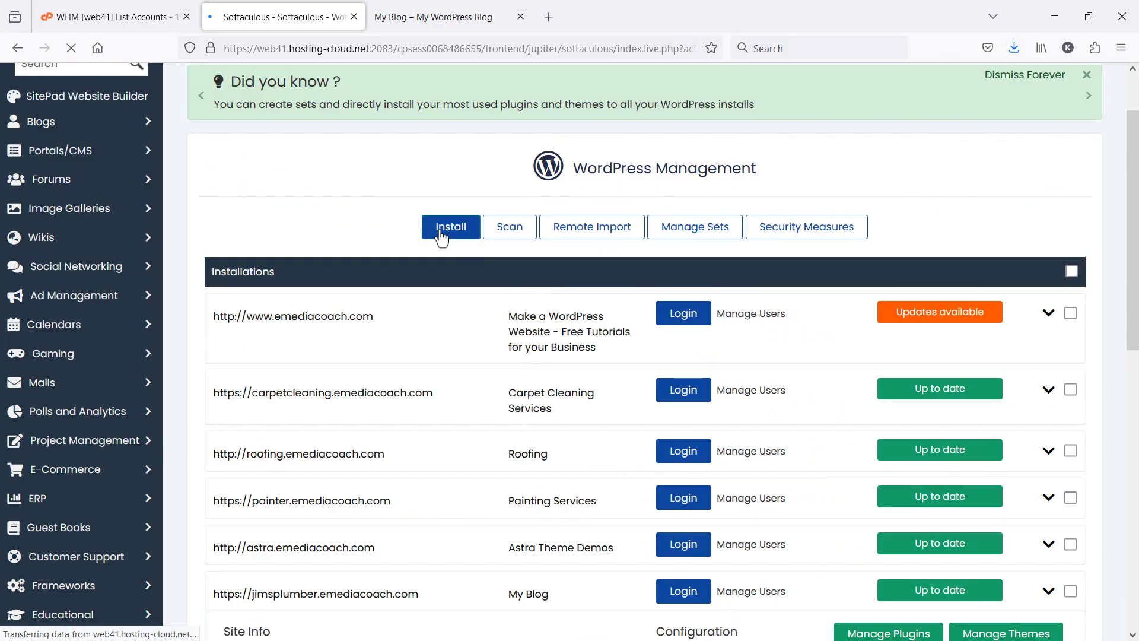
click(382, 475)
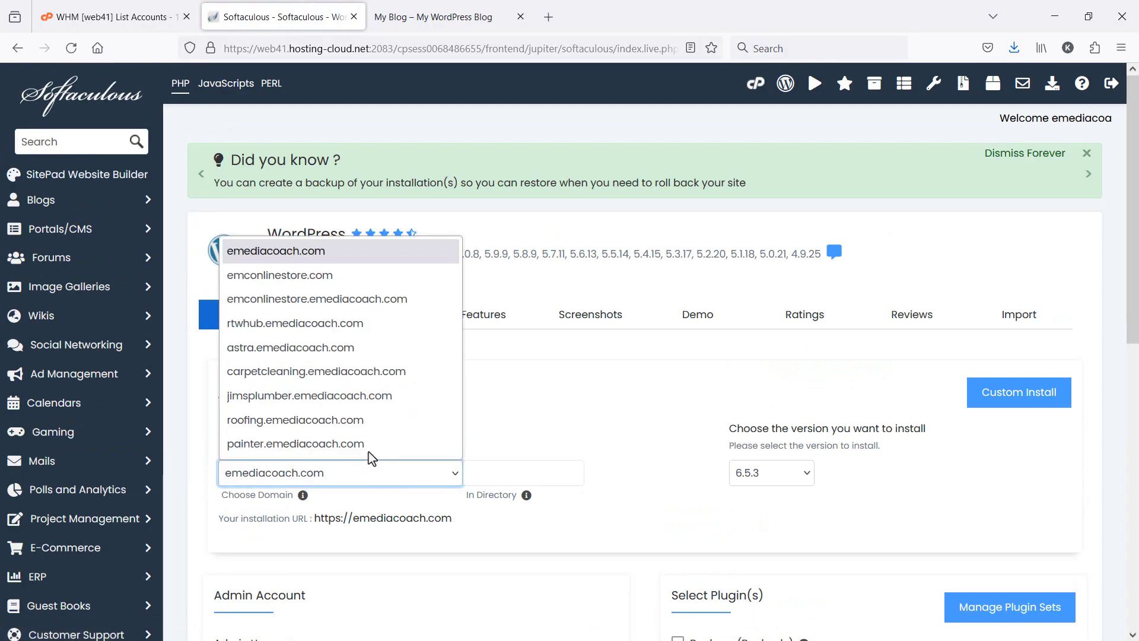
click(332, 396)
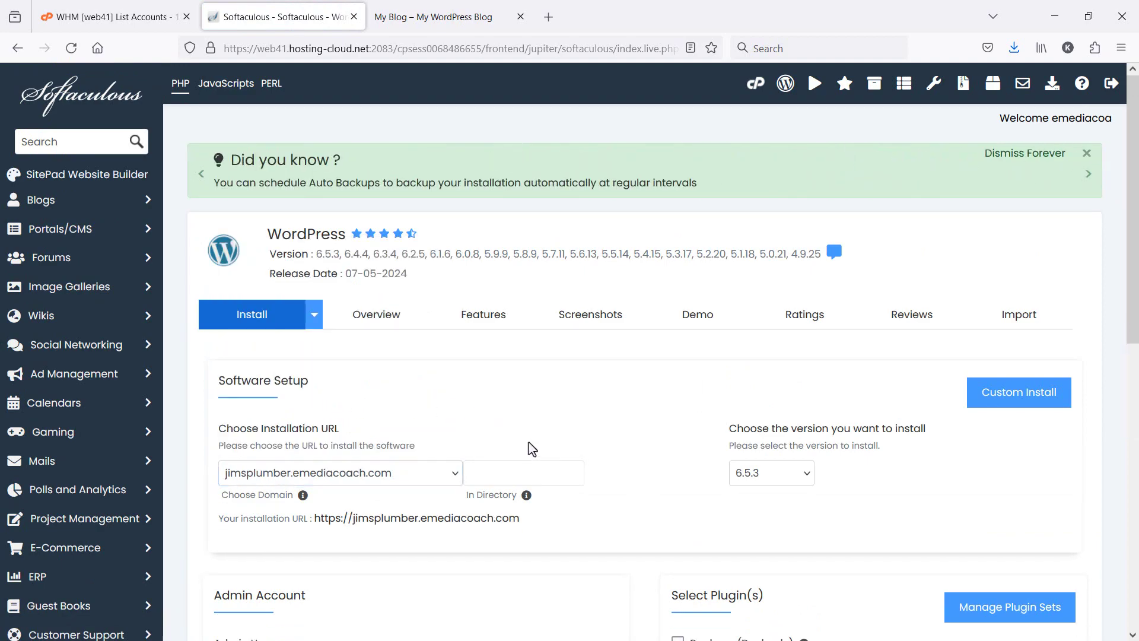
key(alt+Tab)
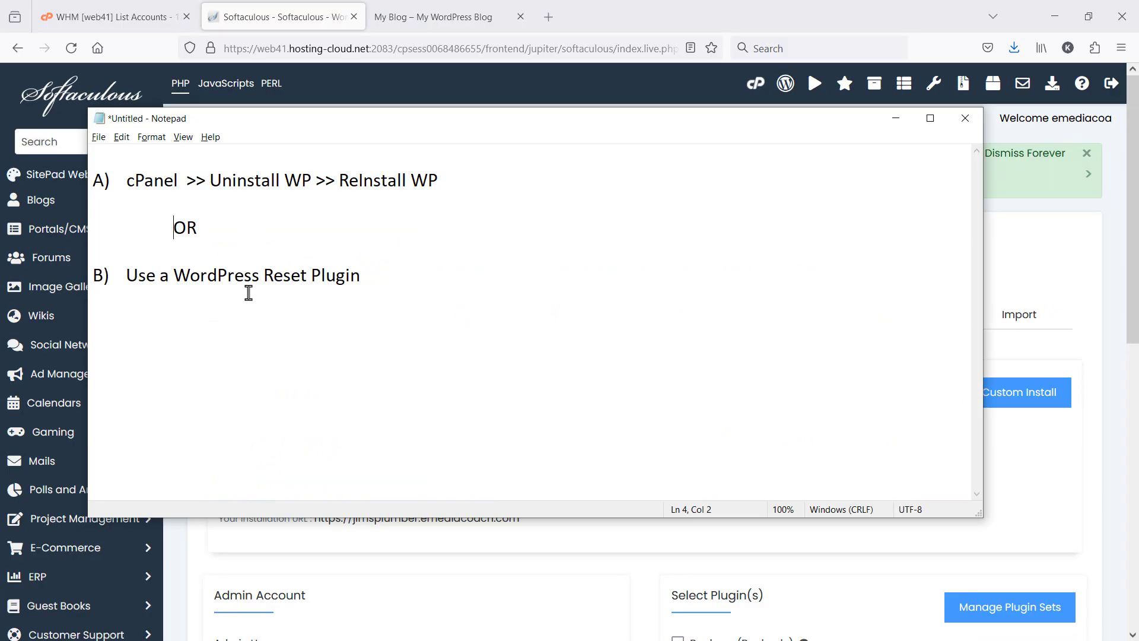
- On the My Blog site, search Add Plugins for 'wp reset', then install and activate WP Reset
click(427, 17)
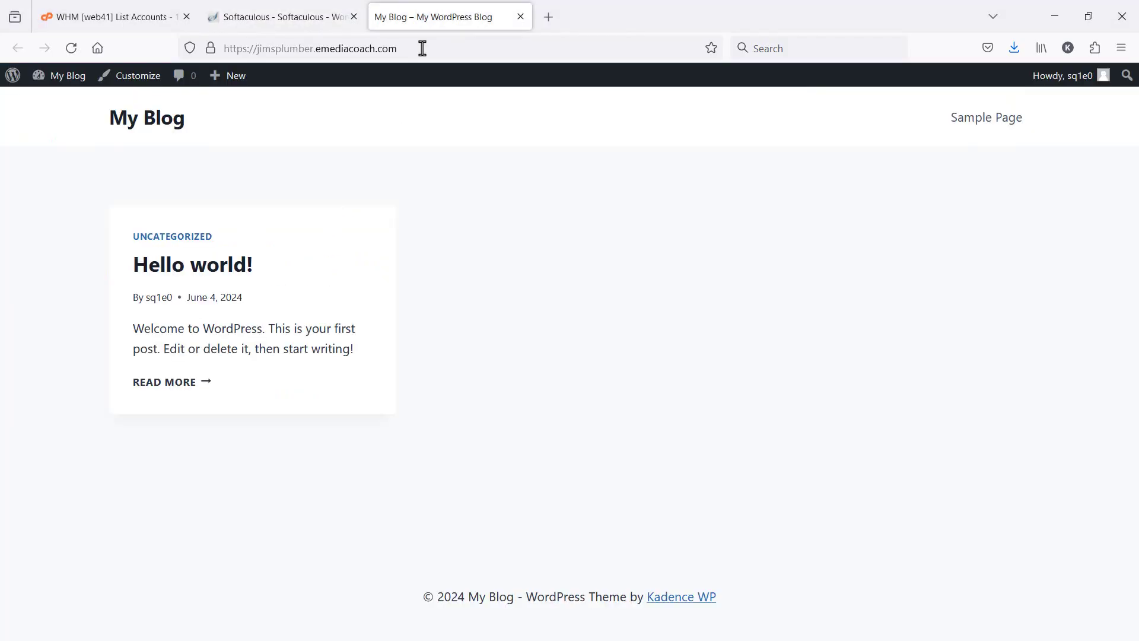
click(56, 102)
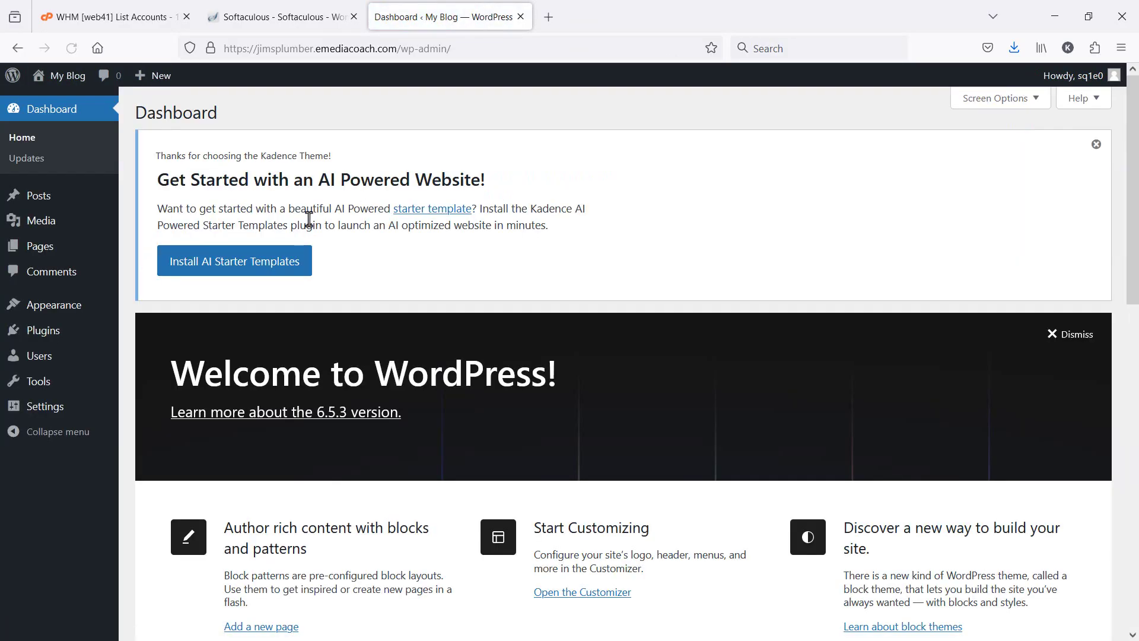
mouse_move(77, 341)
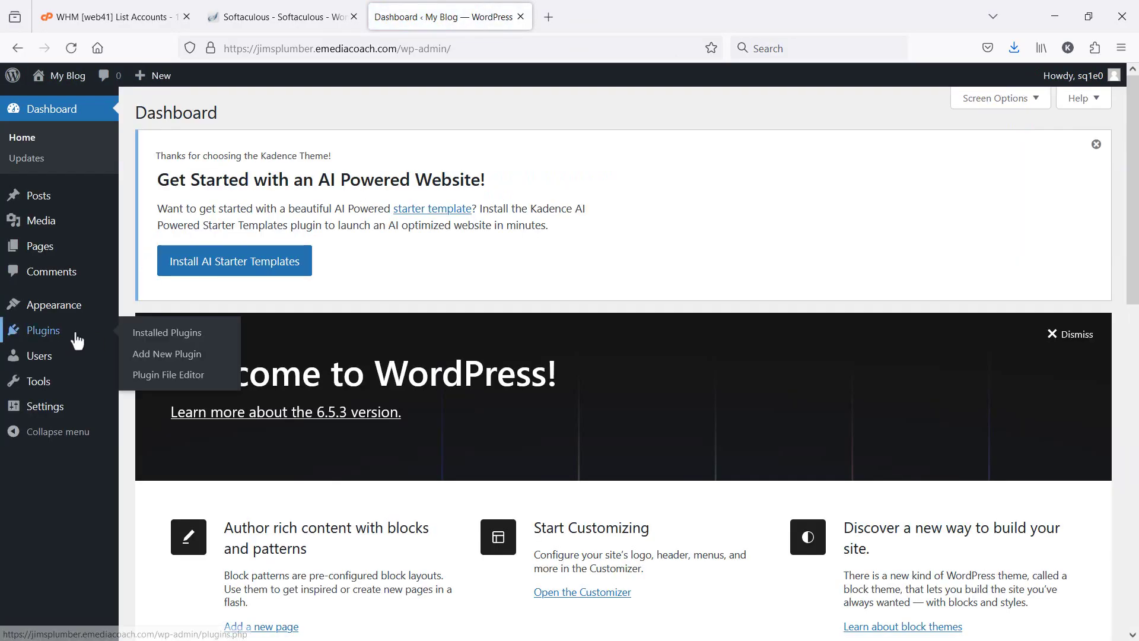
click(188, 357)
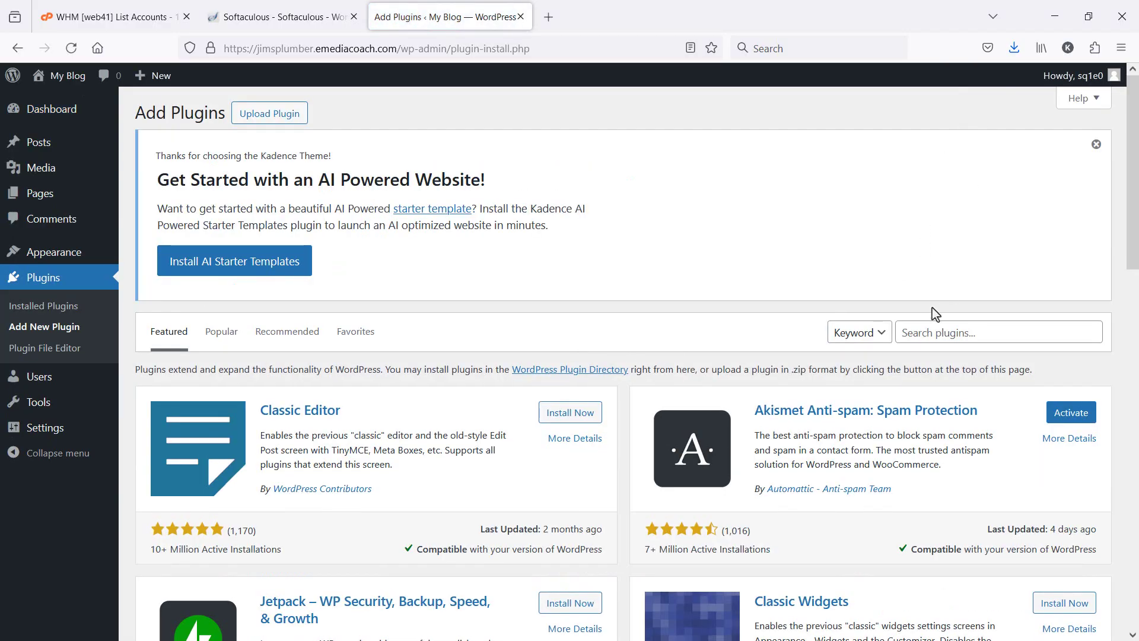
click(920, 334)
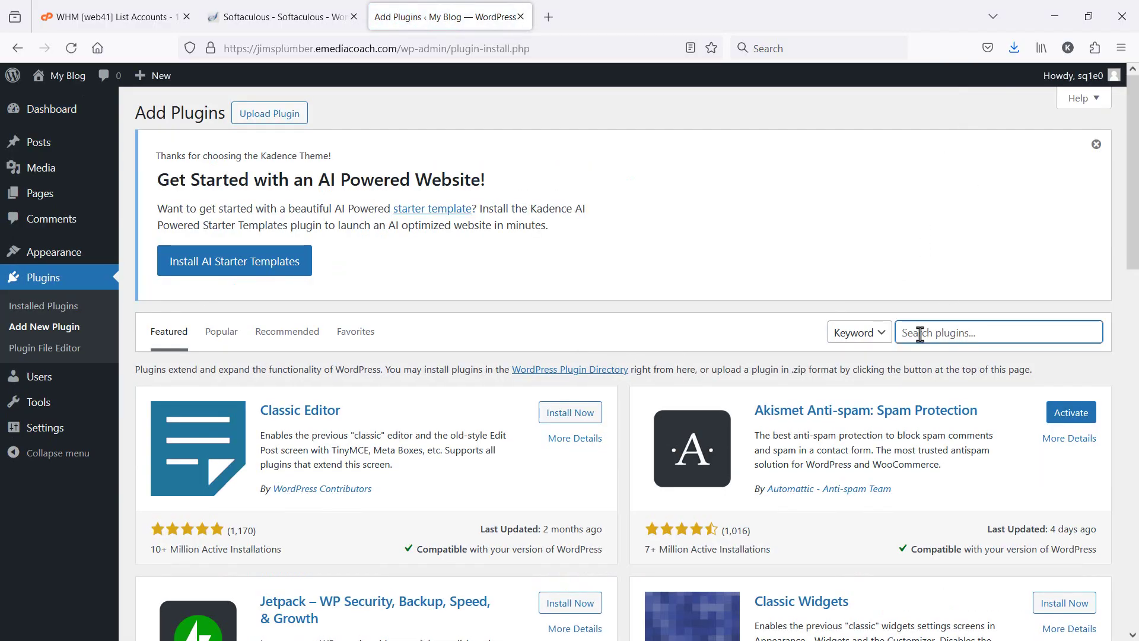
text(wp reset)
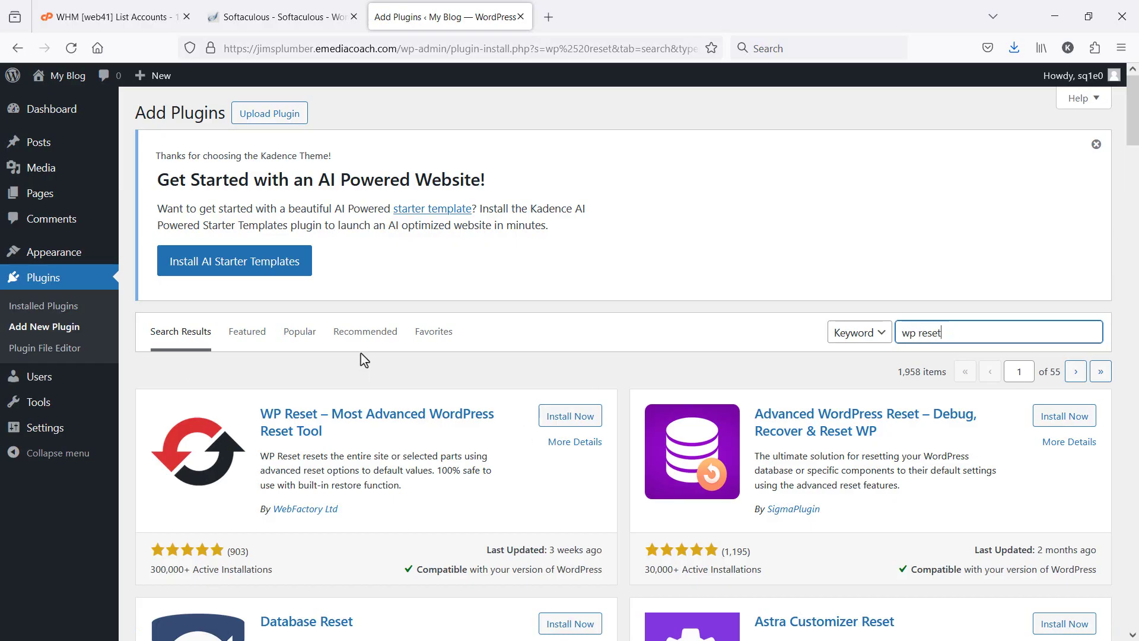
scroll(506, 380, down, 3)
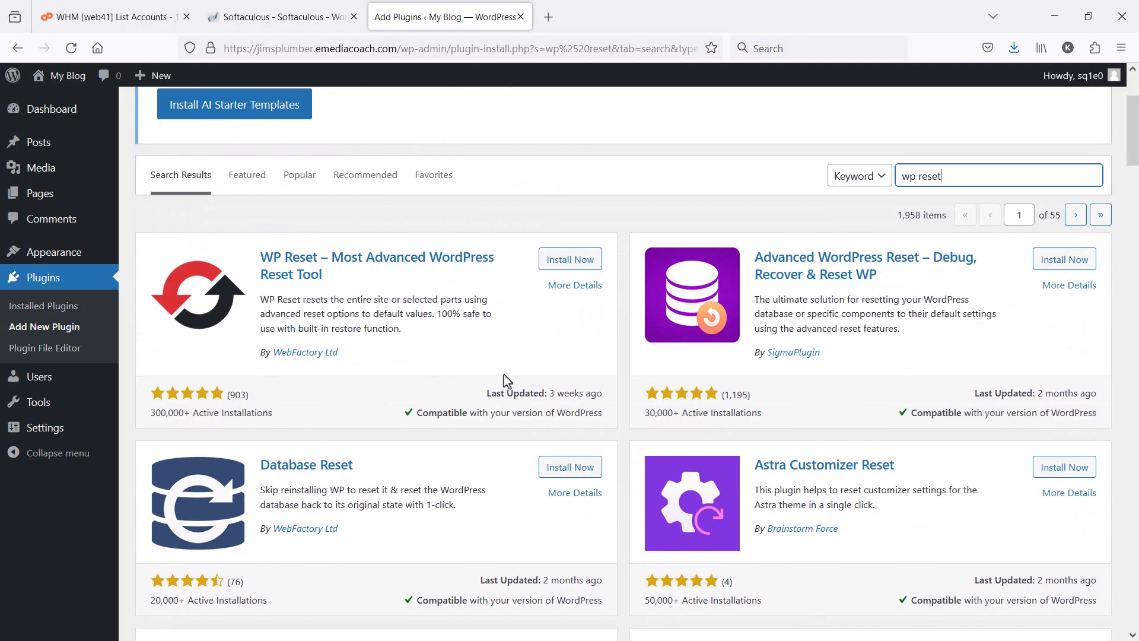
click(571, 260)
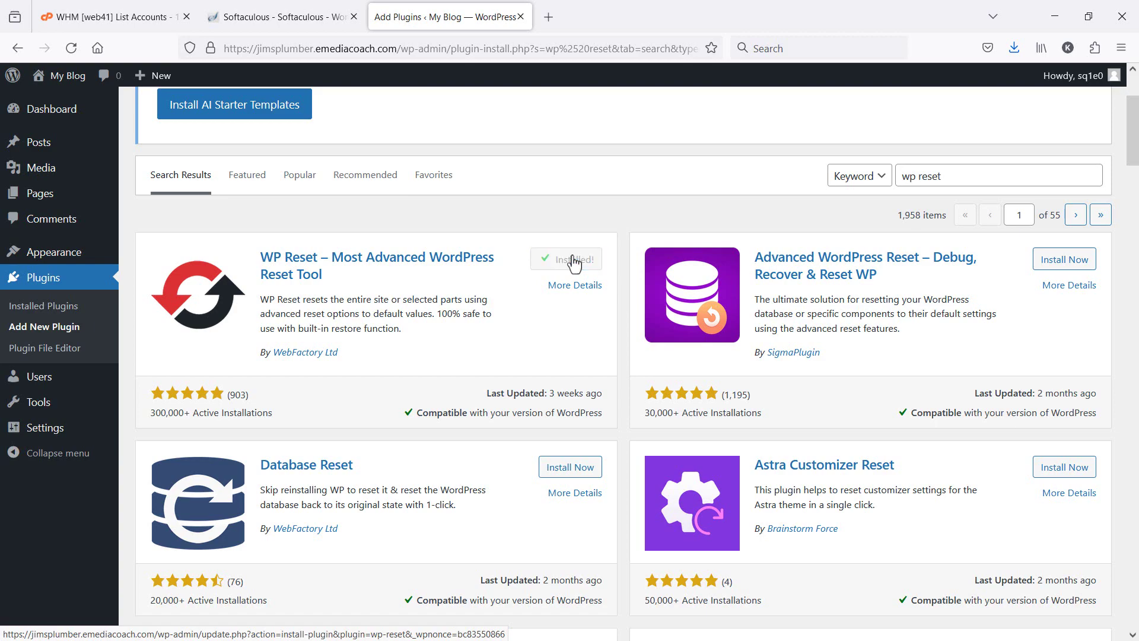
click(572, 261)
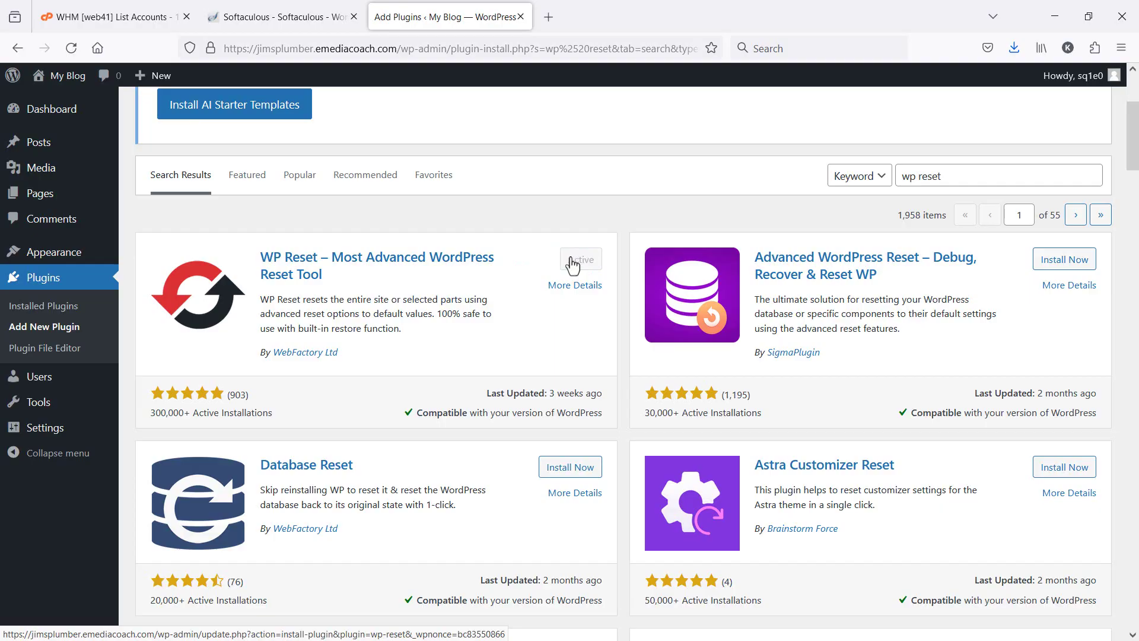
- Open the WP Reset tools page via 'Open WP Reset Tools' in Installed Plugins
mouse_move(71, 112)
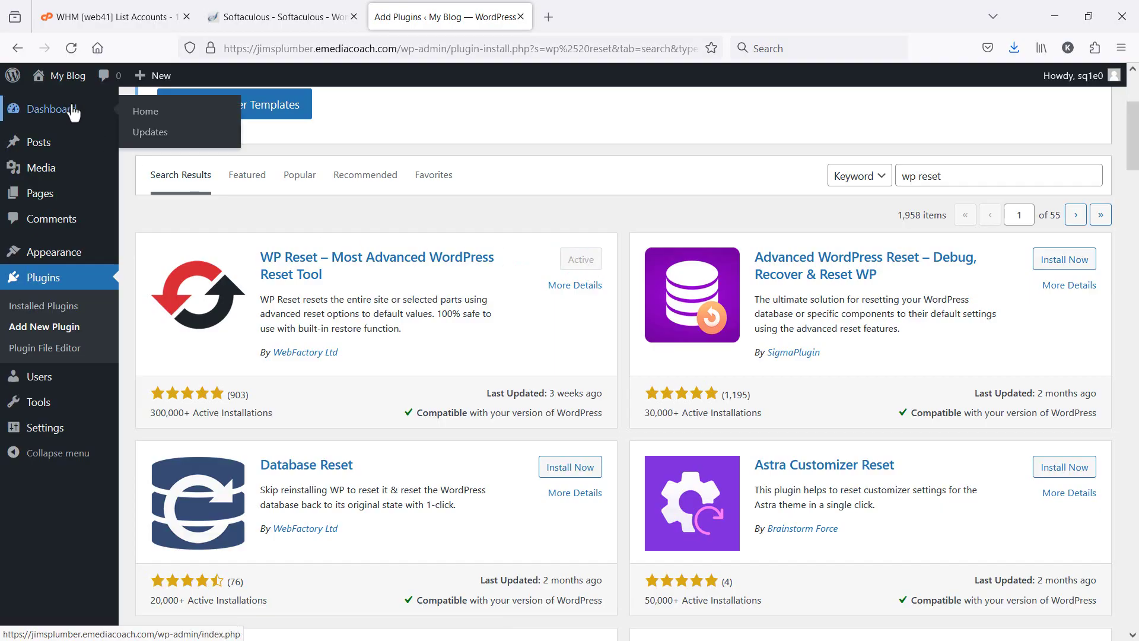
click(140, 113)
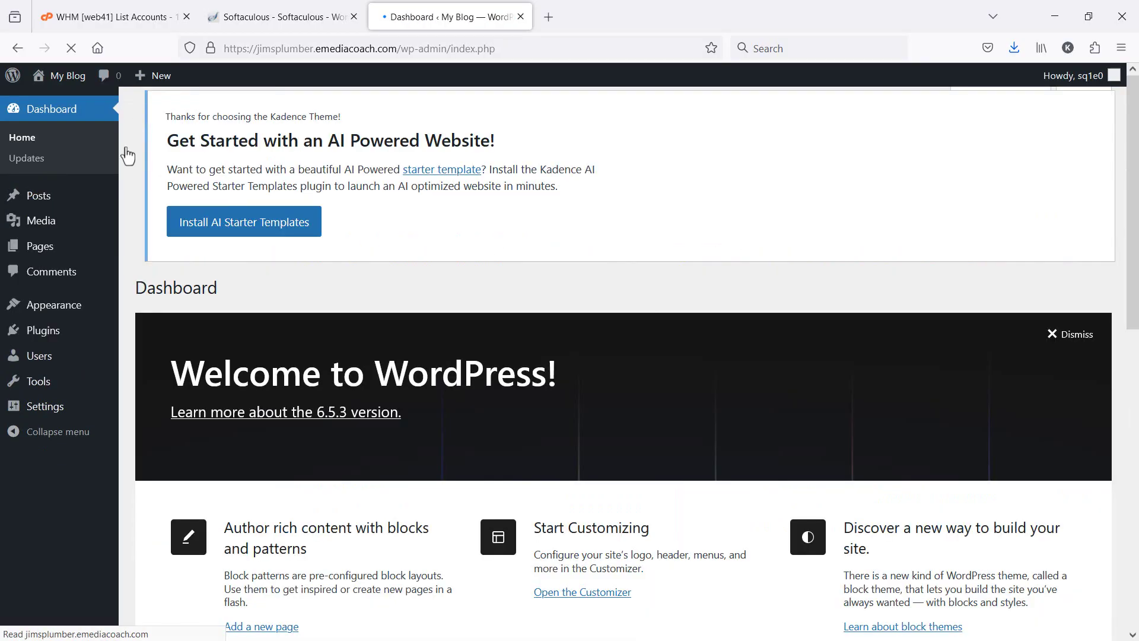
mouse_move(84, 333)
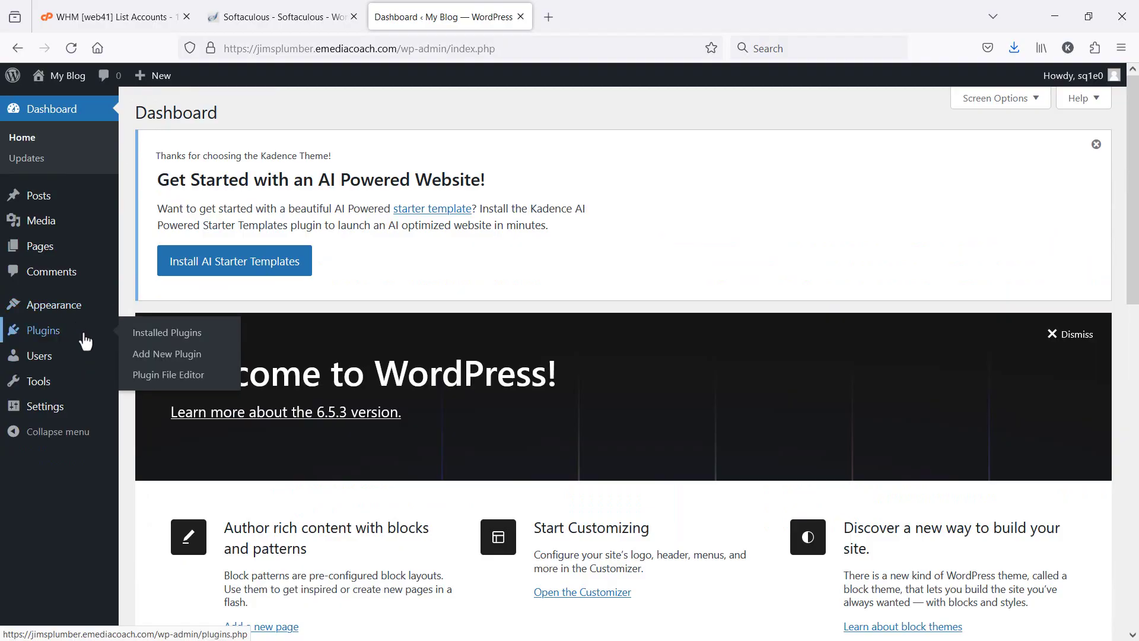
click(103, 342)
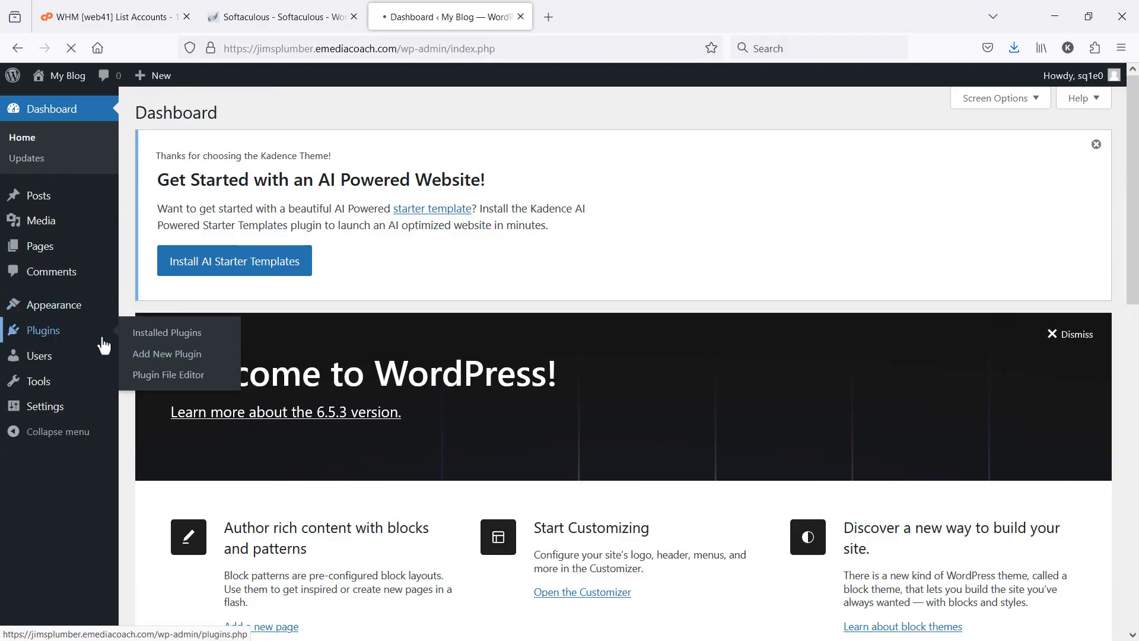
scroll(332, 368, down, 3)
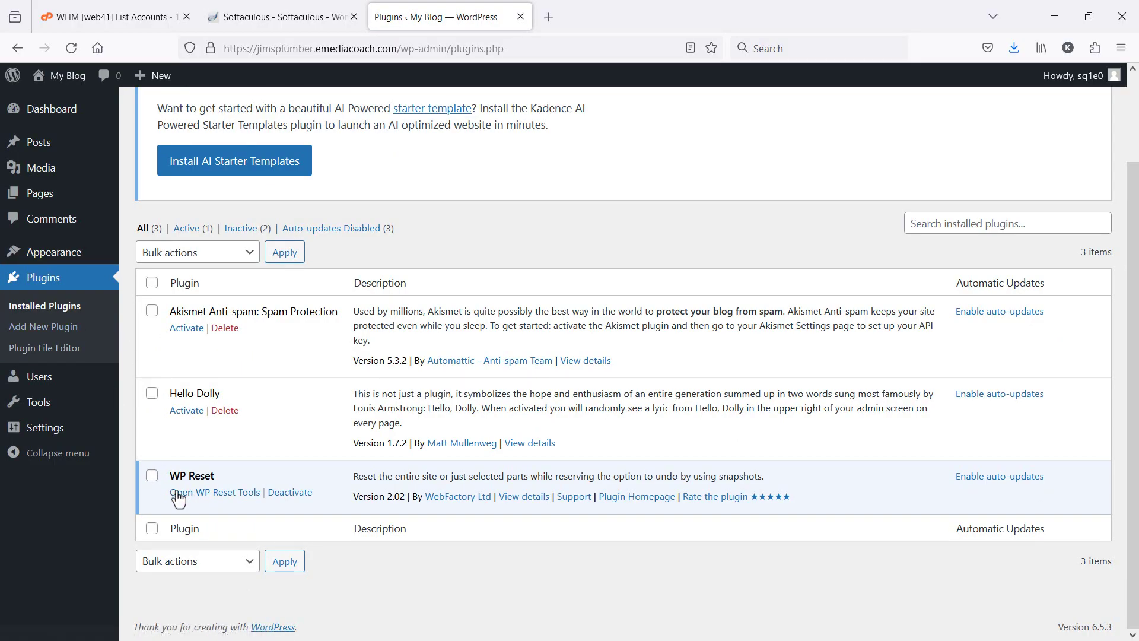
click(209, 501)
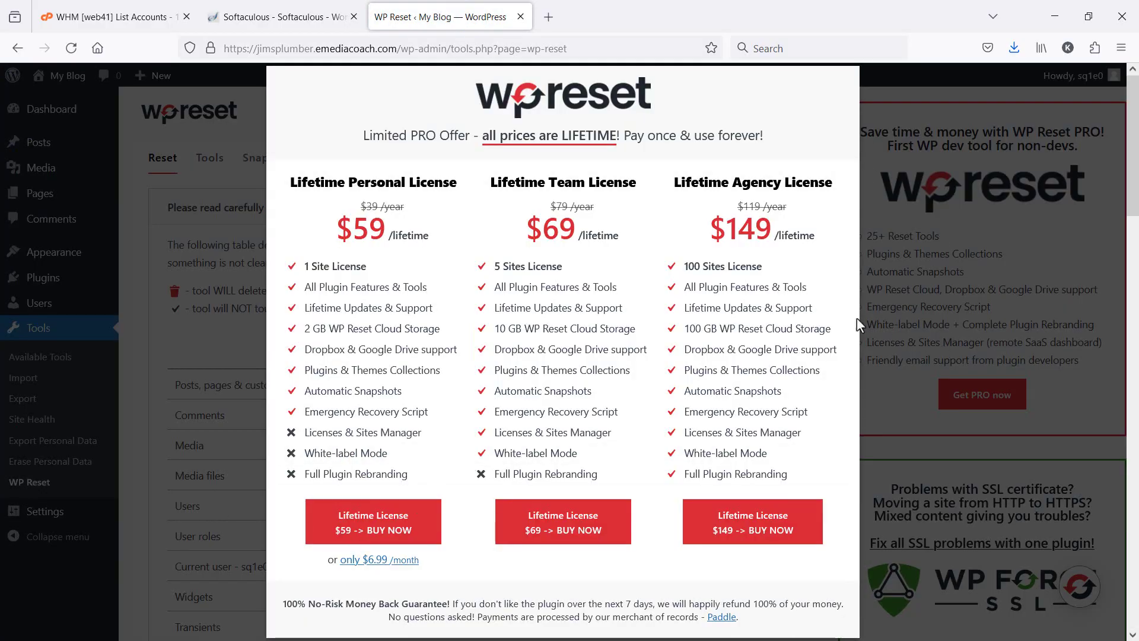
- Close the PRO pricing popup and scroll to Site Reset, leaving only Reactivate WP Reset plugin checked
click(862, 324)
scroll(653, 284, down, 1)
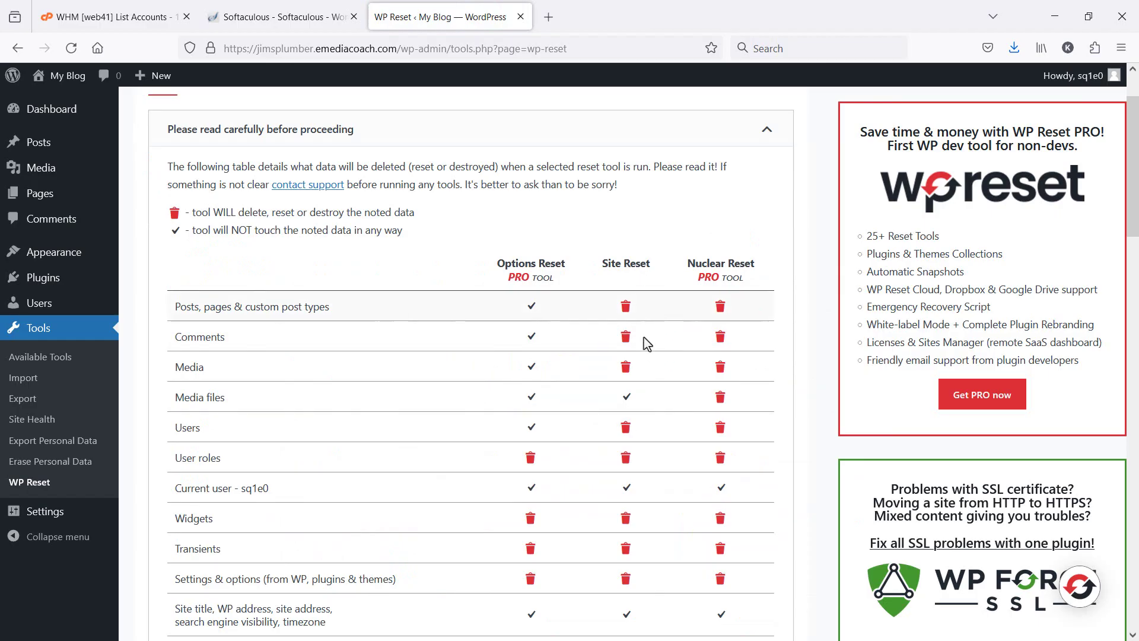
scroll(630, 486, down, 6)
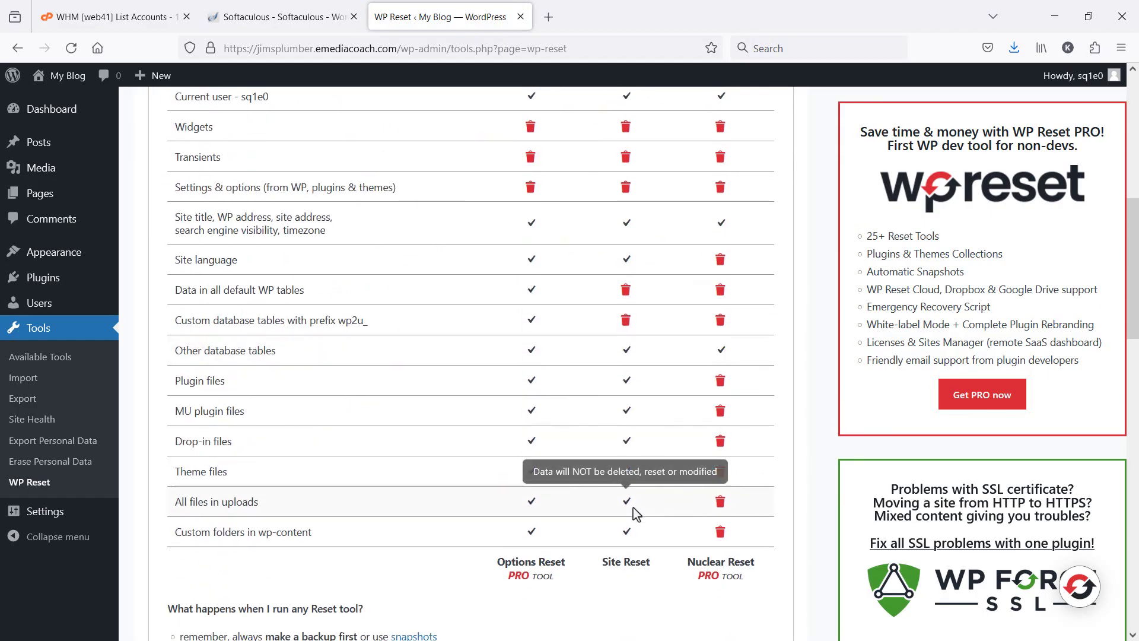
scroll(635, 513, down, 8)
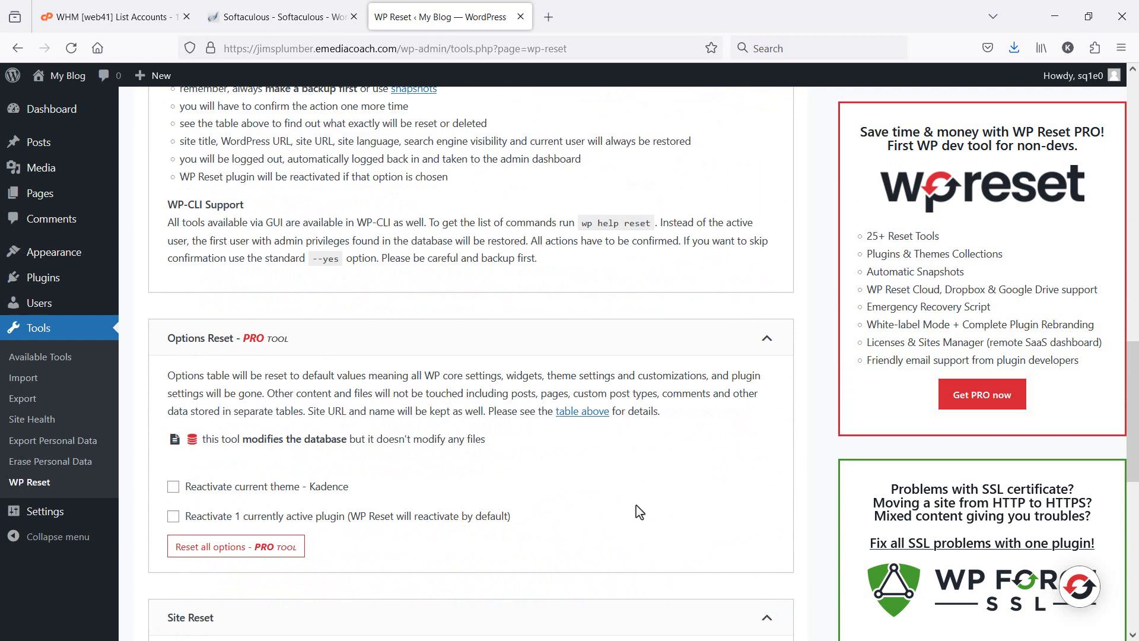
scroll(636, 510, down, 5)
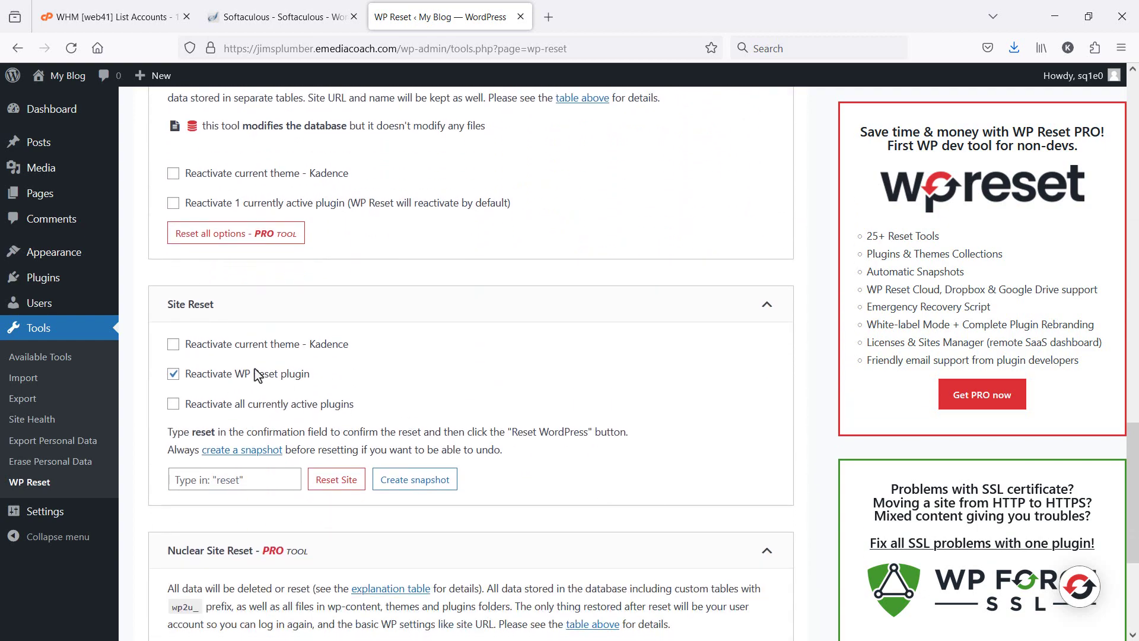
scroll(255, 375, down, 1)
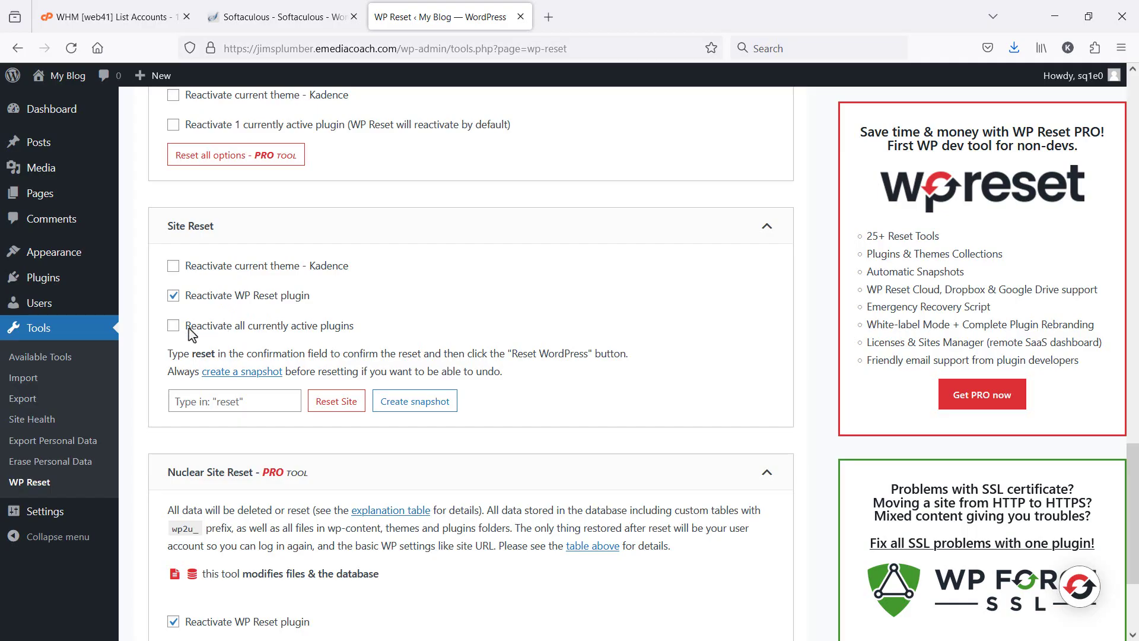
- Enter 'reset' in the confirmation field, run Reset Site and confirm Reset WordPress
click(238, 402)
text(reset)
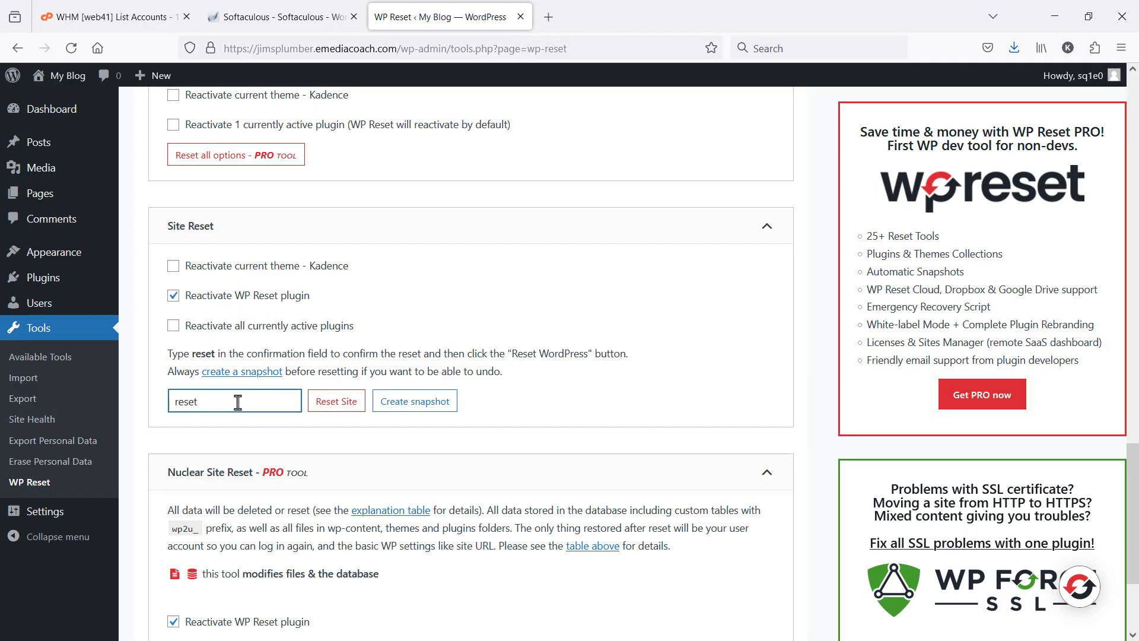
click(342, 406)
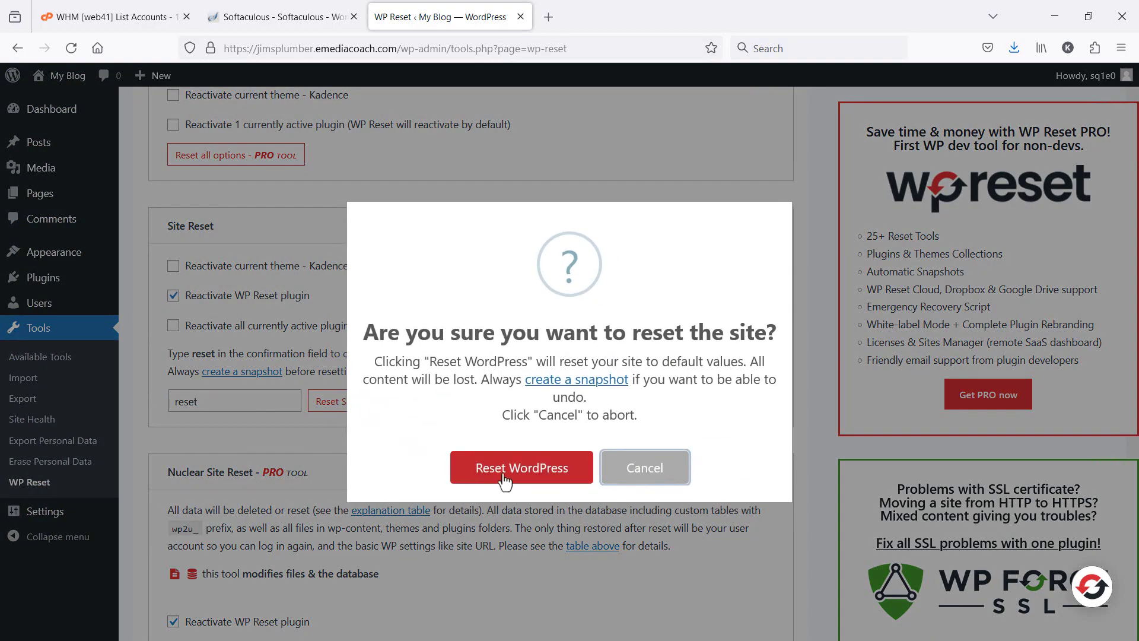
click(503, 472)
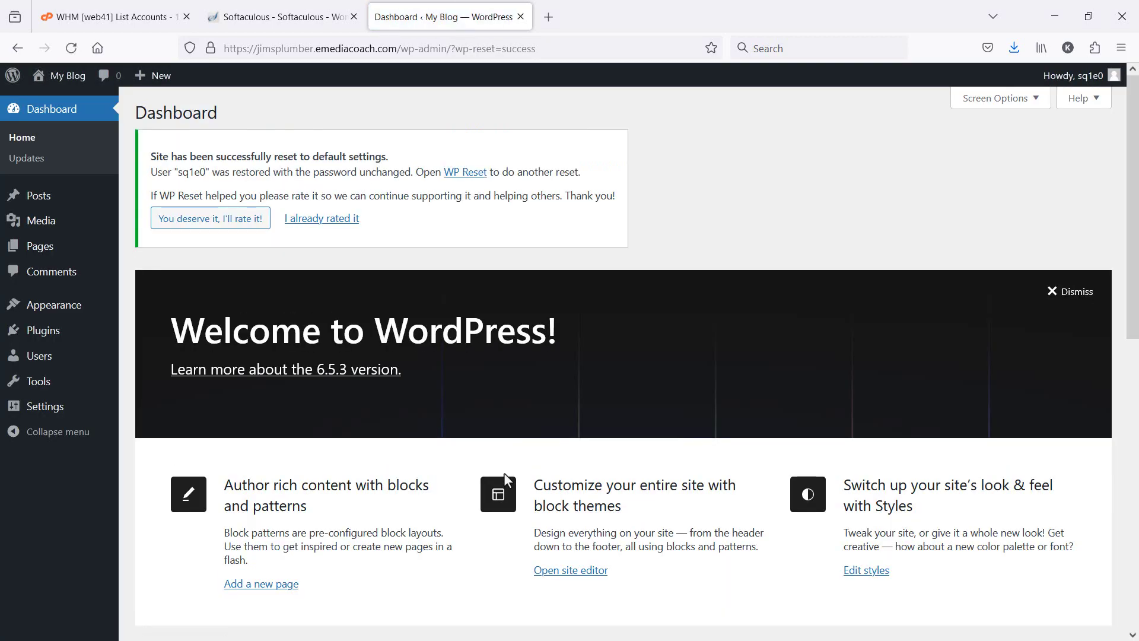
mouse_move(59, 80)
middle_click(63, 103)
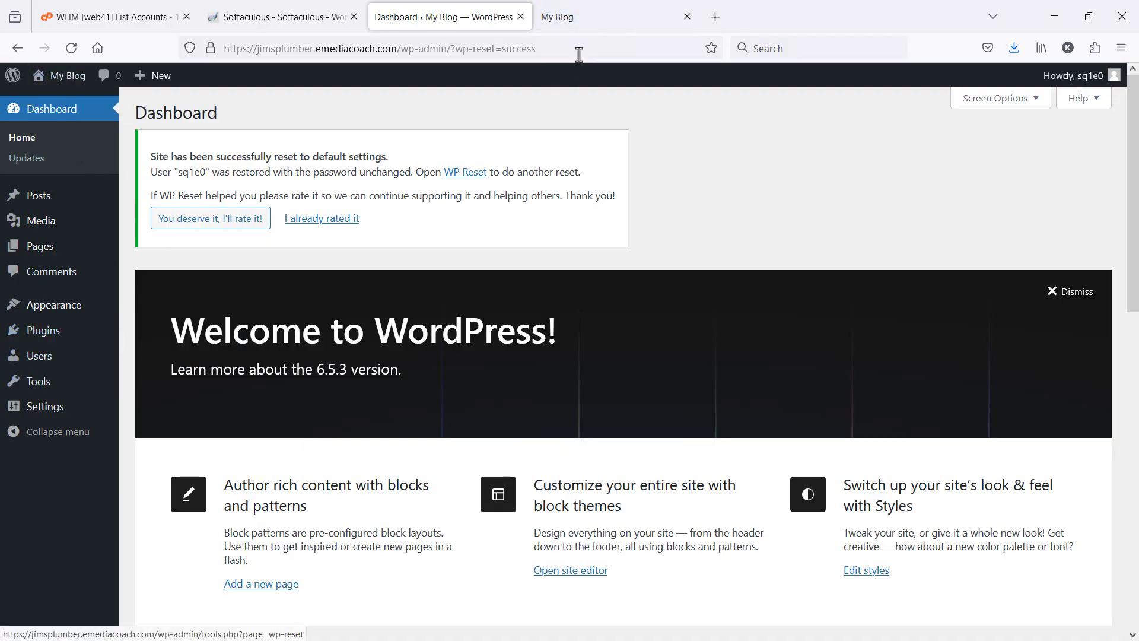
click(596, 25)
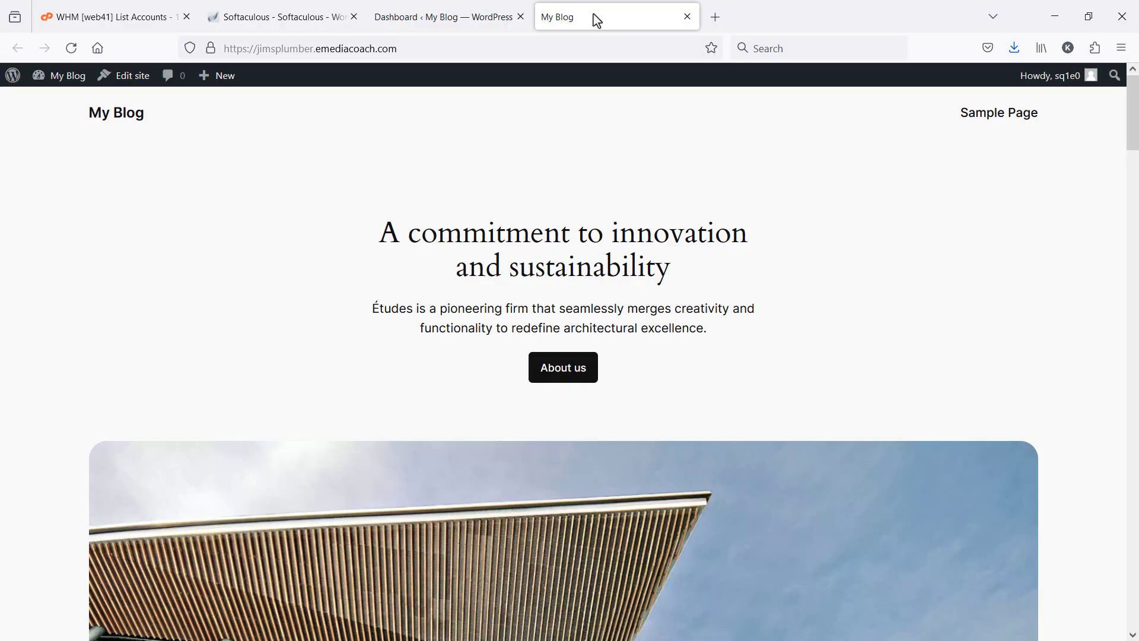
middle_click(595, 15)
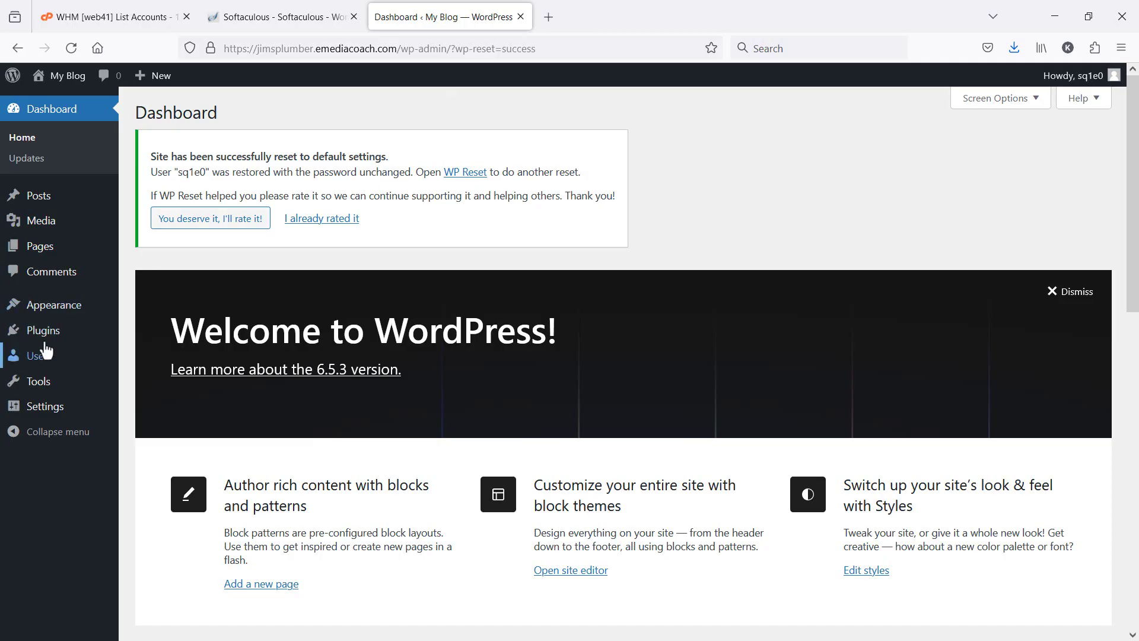
- Filter Installed Plugins by 'wp reset' so only the active WP Reset plugin is listed
mouse_move(12, 335)
click(185, 345)
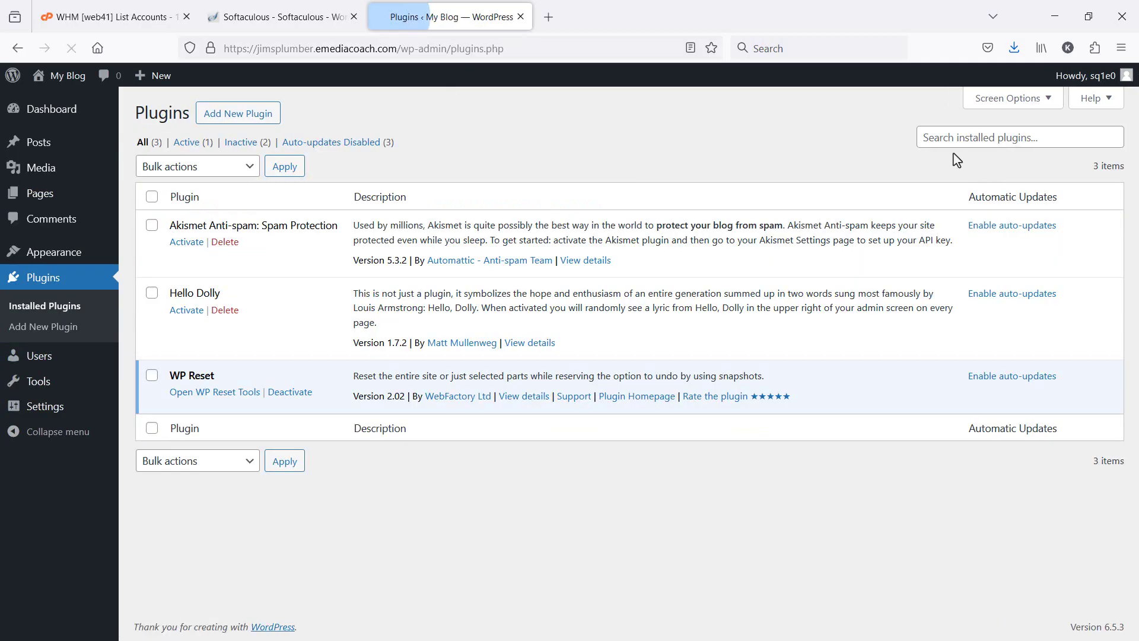
click(950, 144)
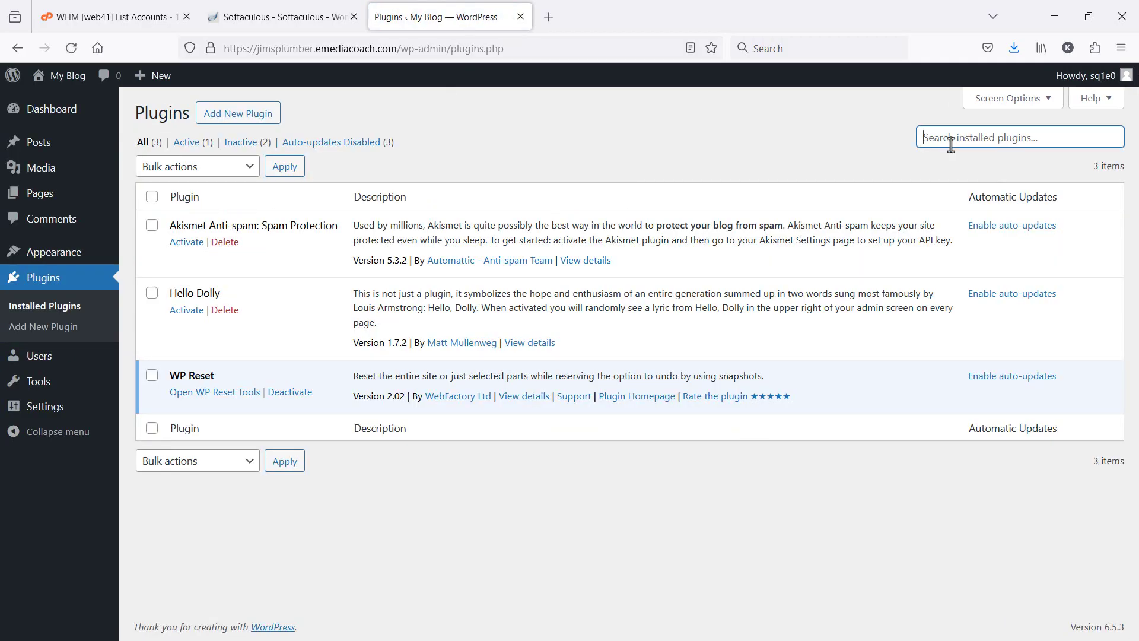
text(wp reset)
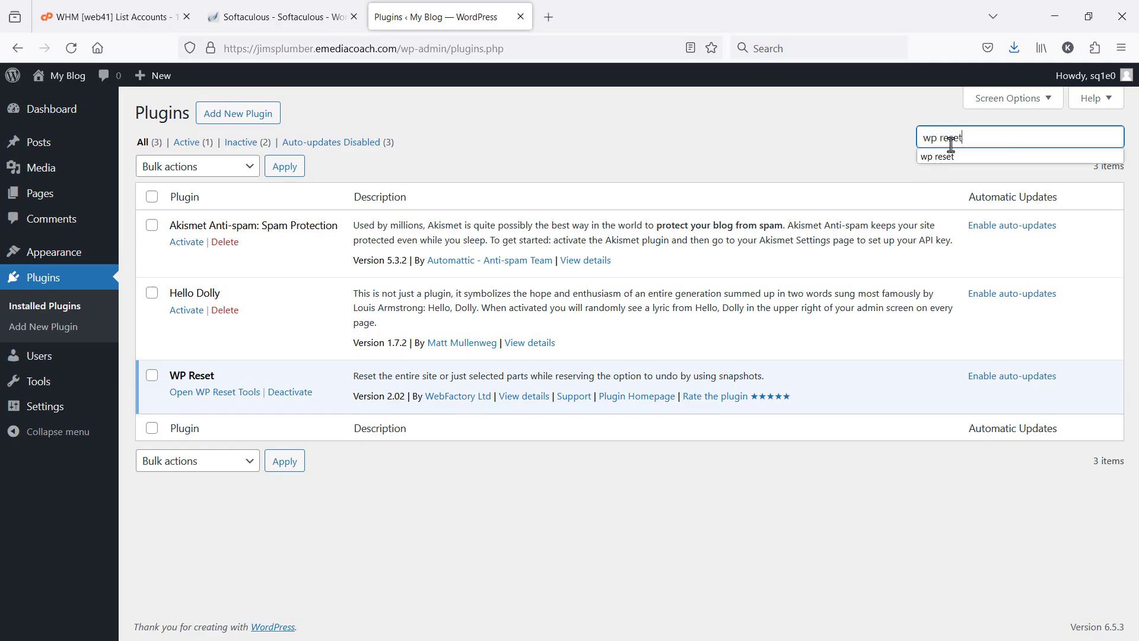
key(Return)
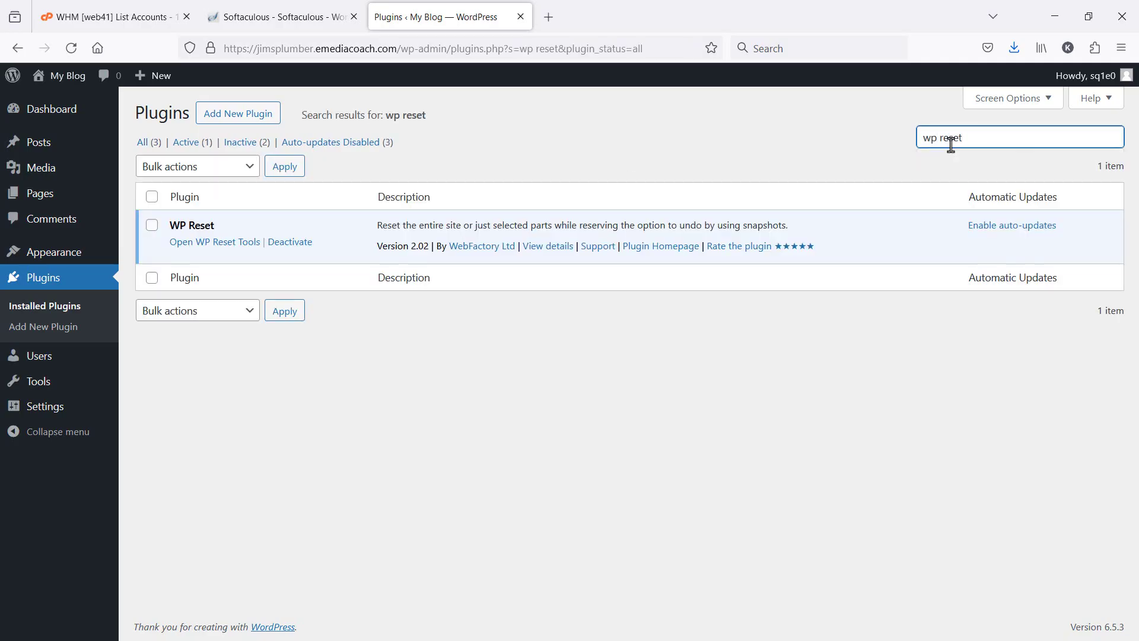